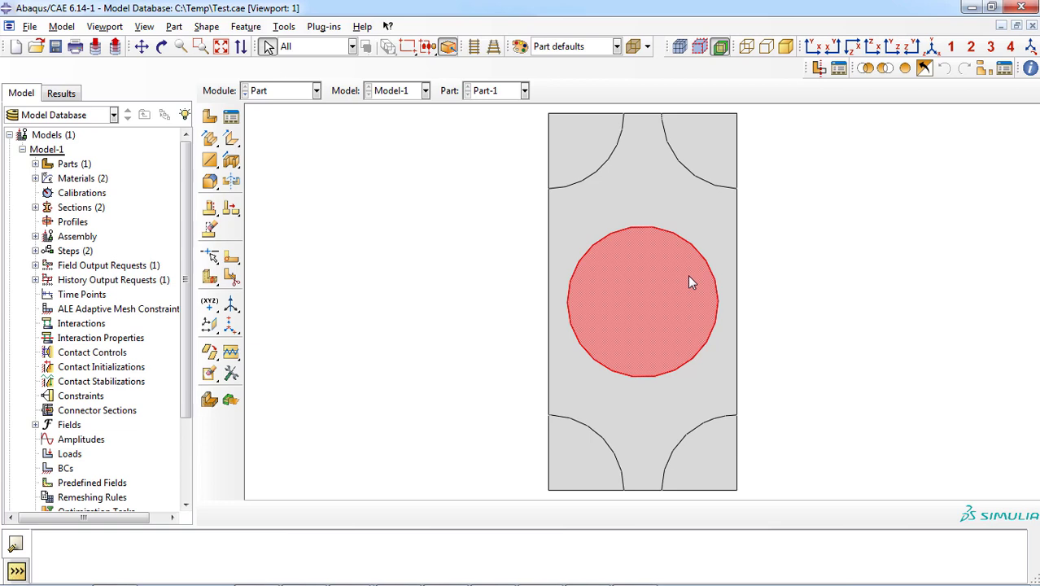
pyautogui.click(689, 282)
pyautogui.click(792, 279)
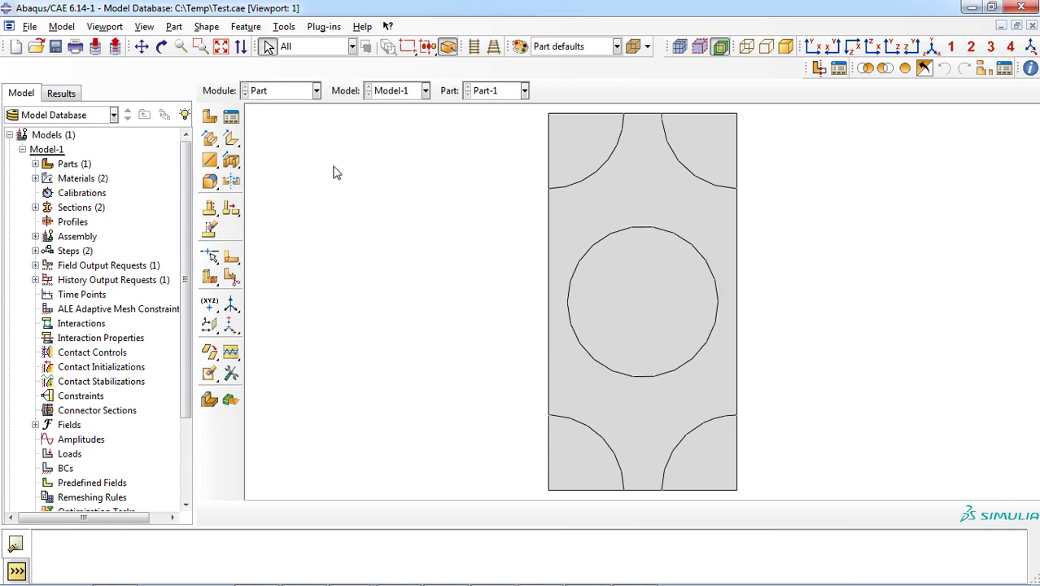
# - Switch to the Property module and review the Fiber material's elastic definition
pyautogui.click(297, 92)
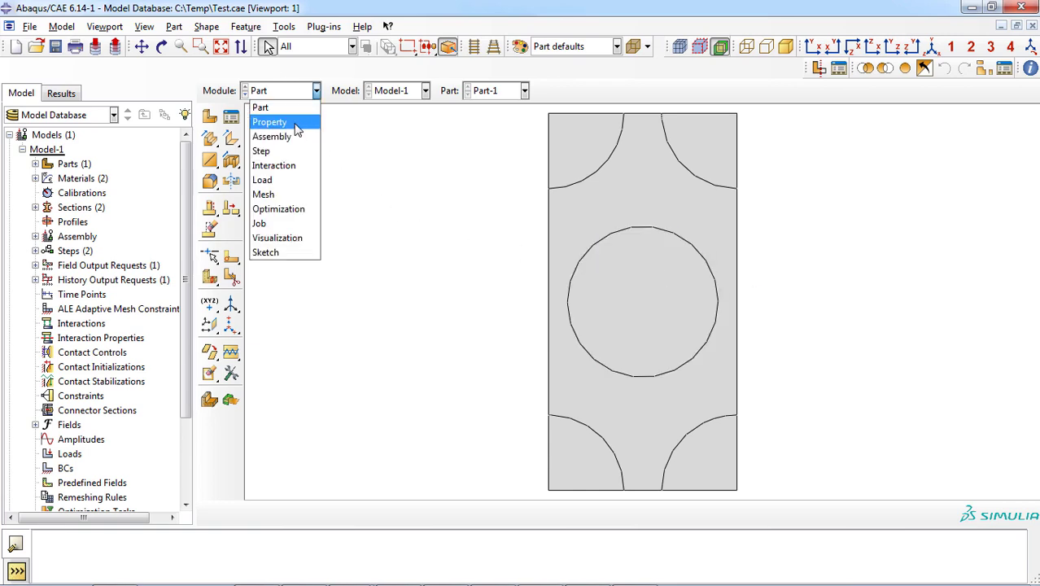
pyautogui.click(296, 126)
pyautogui.click(231, 117)
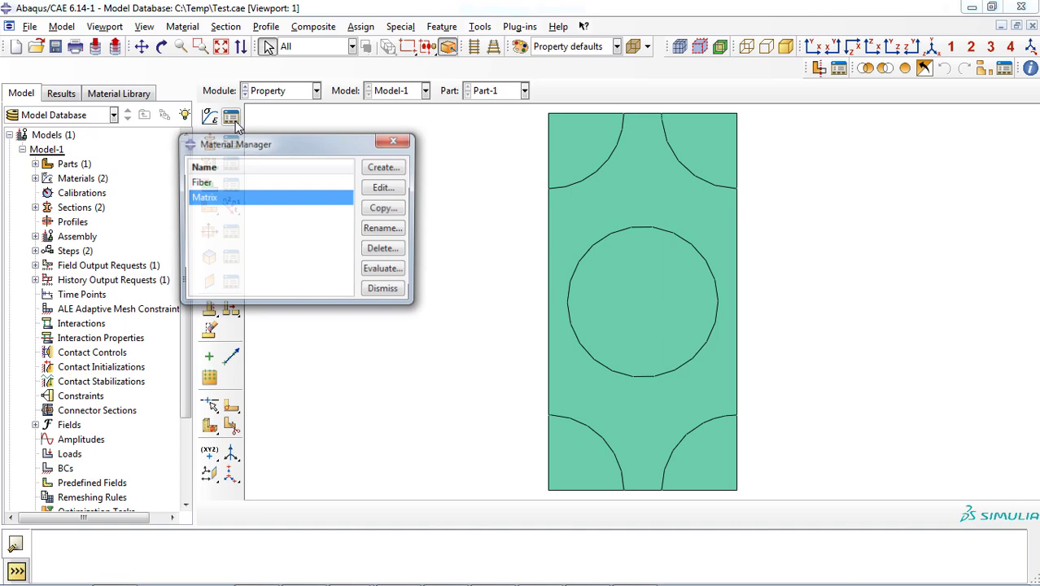
pyautogui.click(325, 182)
pyautogui.click(383, 188)
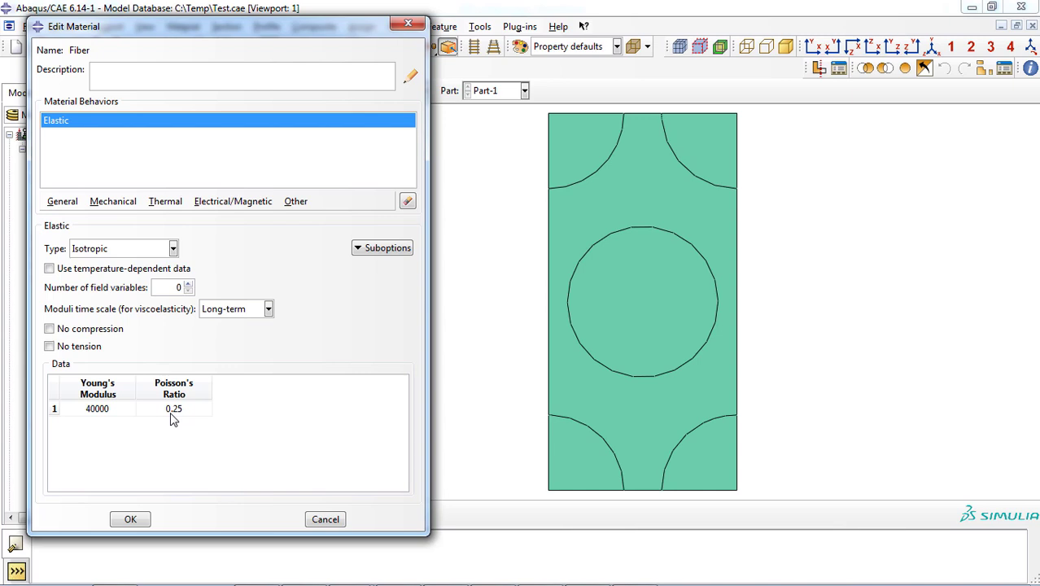
pyautogui.click(129, 519)
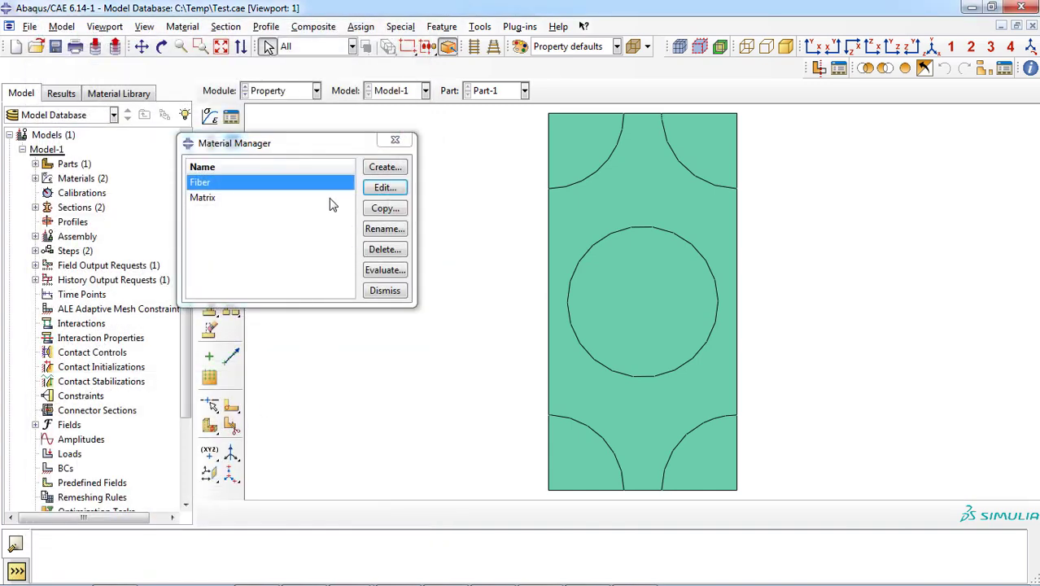
# - Review the Matrix material's elastic definition, then close the material list
pyautogui.click(329, 200)
pyautogui.click(385, 189)
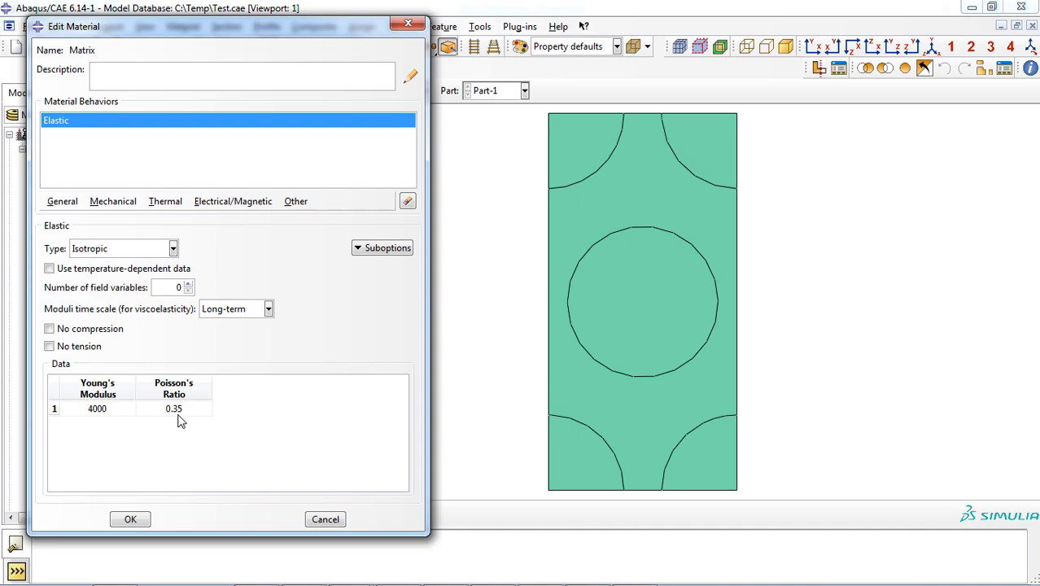
pyautogui.click(132, 518)
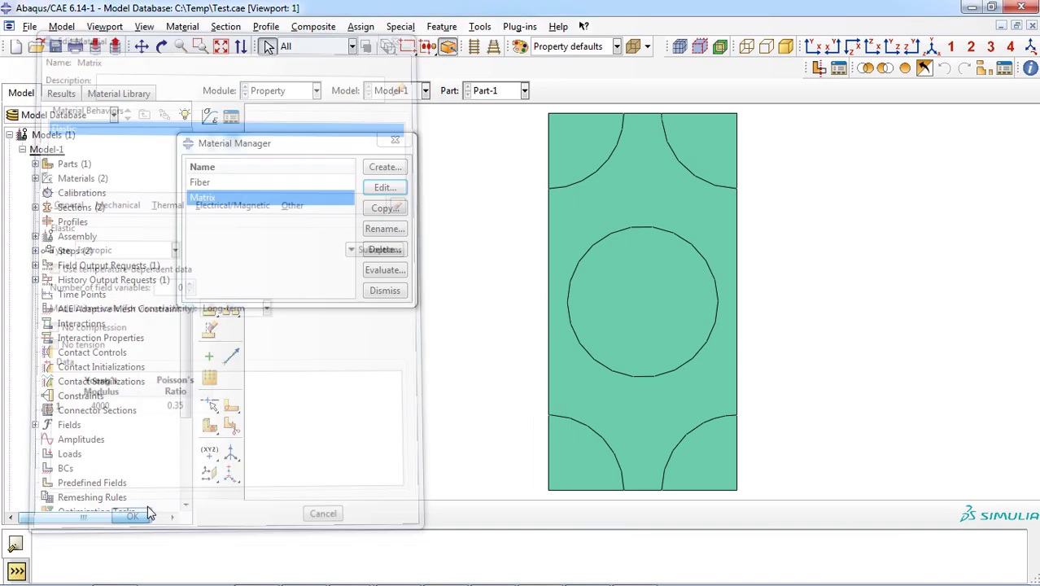
pyautogui.click(395, 140)
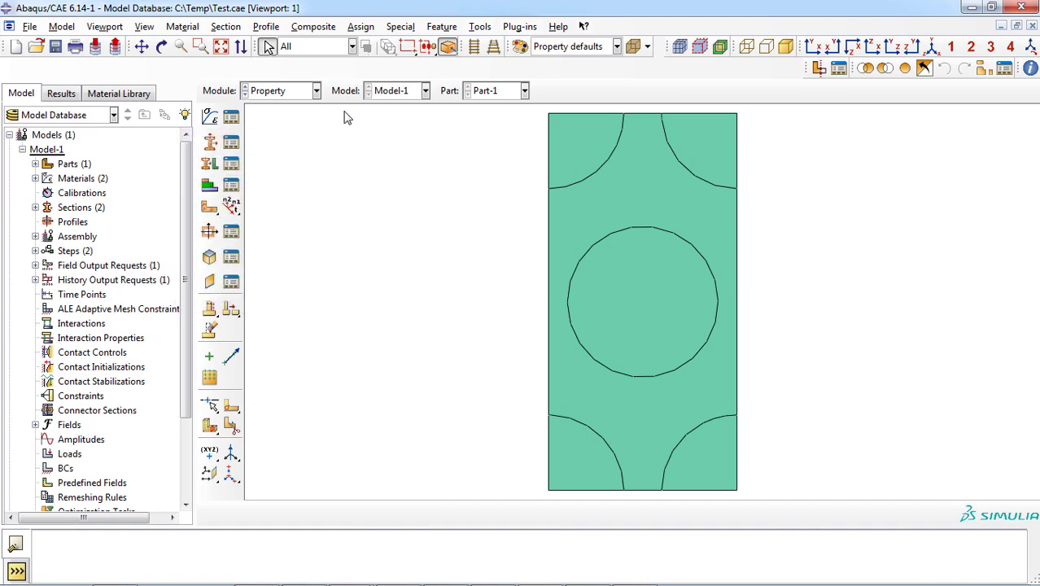
# - Switch to the Assembly module and color-code the unit cell by Materials
pyautogui.click(318, 90)
pyautogui.click(304, 137)
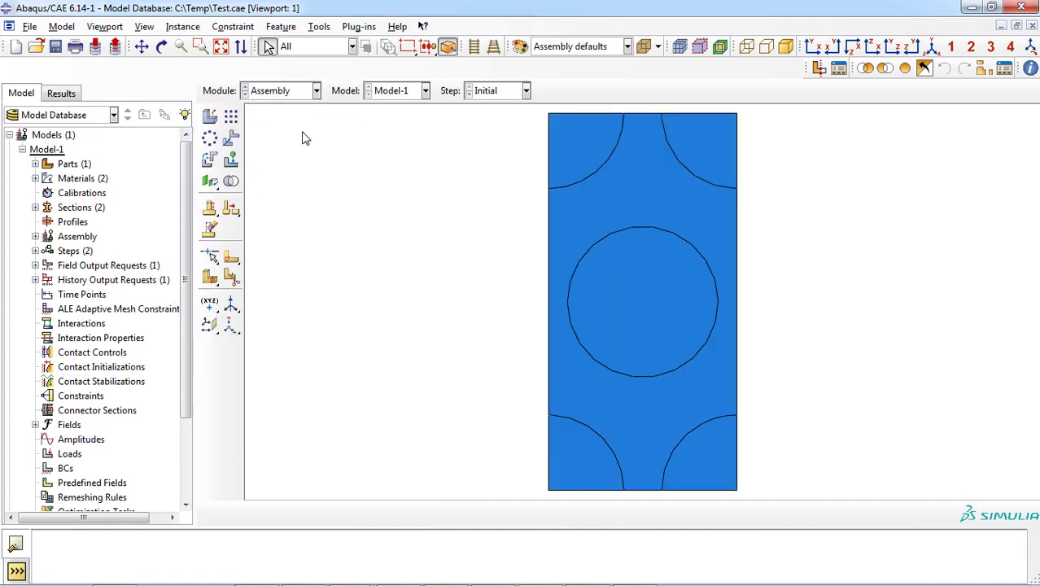
pyautogui.click(591, 49)
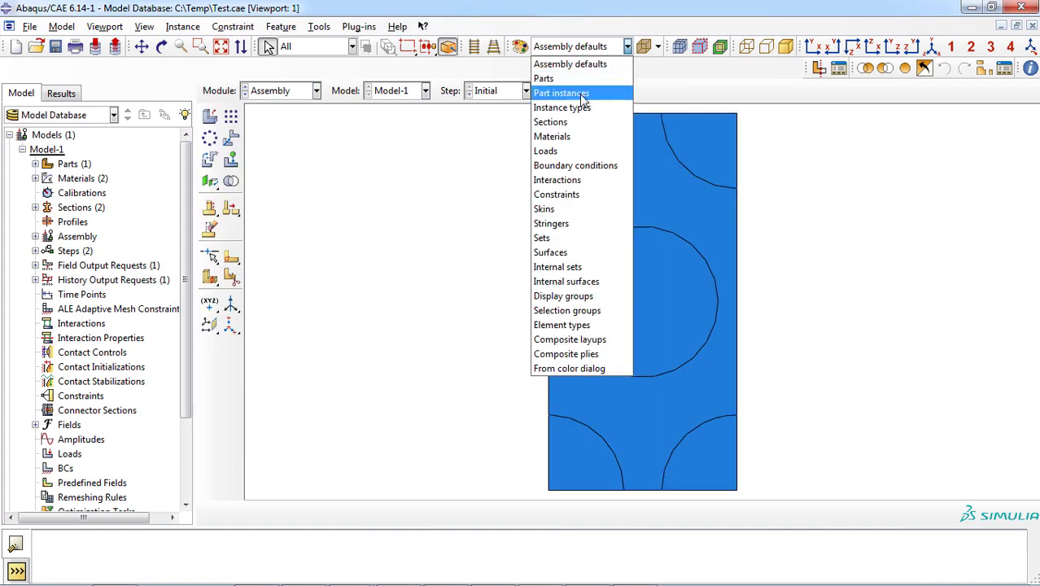
pyautogui.click(577, 136)
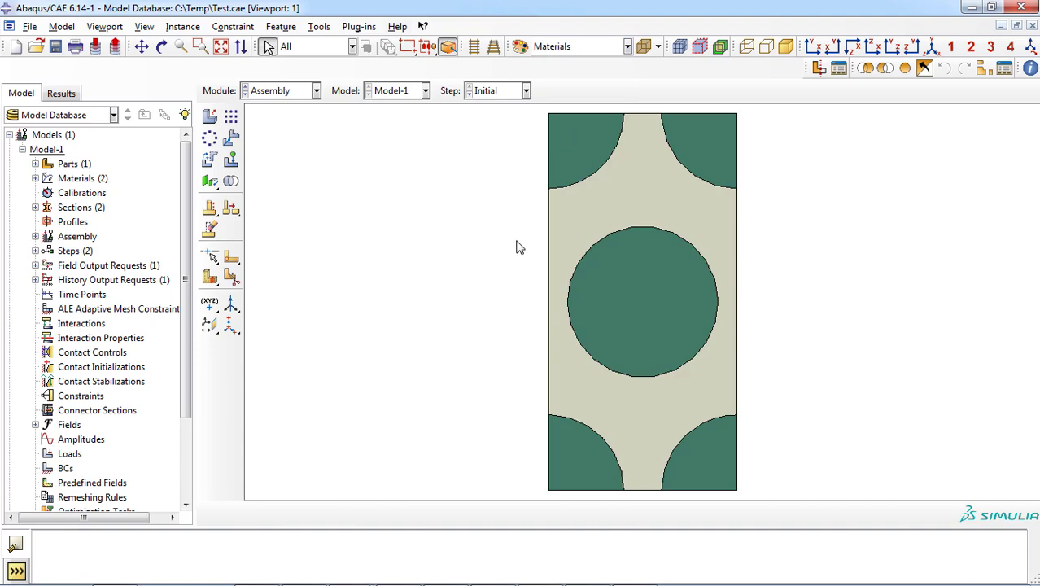
# - Switch to the Step module and review the defined analysis steps, including Step-1
pyautogui.click(281, 90)
pyautogui.click(264, 139)
pyautogui.click(231, 116)
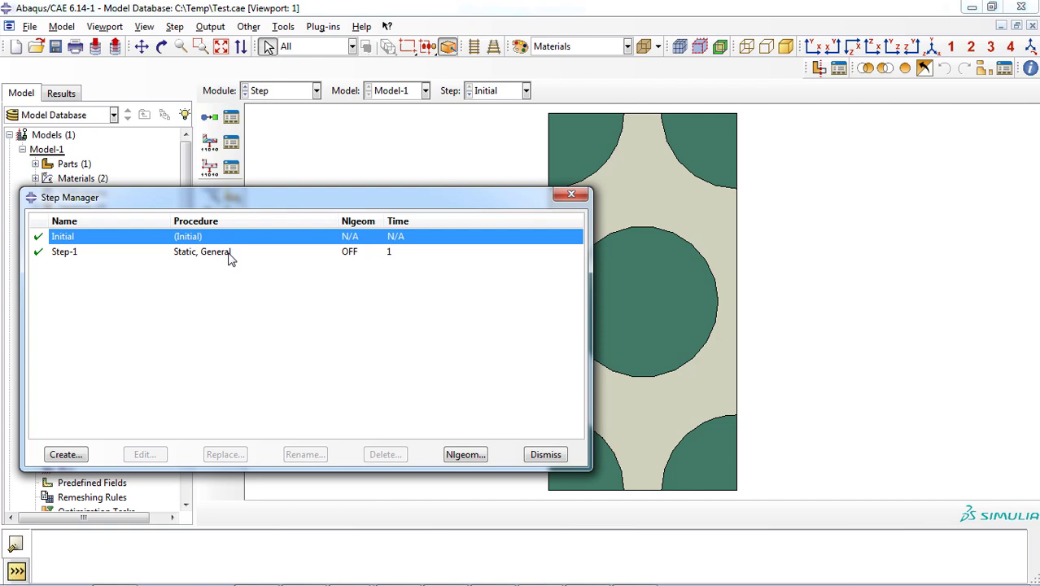
pyautogui.click(228, 254)
pyautogui.click(570, 194)
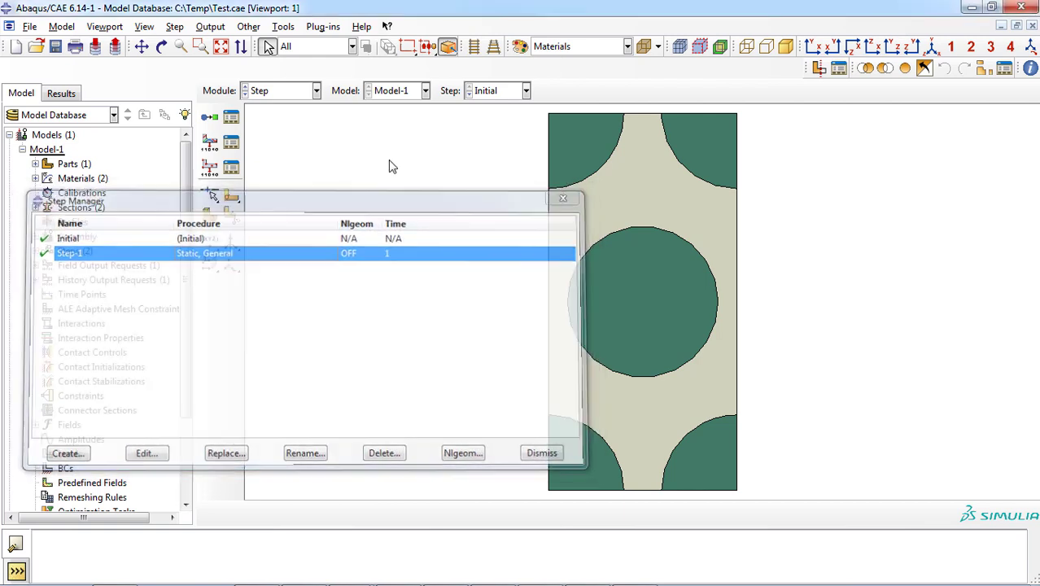
# - Switch to the Load module and check which boundary conditions are defined for the model
pyautogui.click(280, 91)
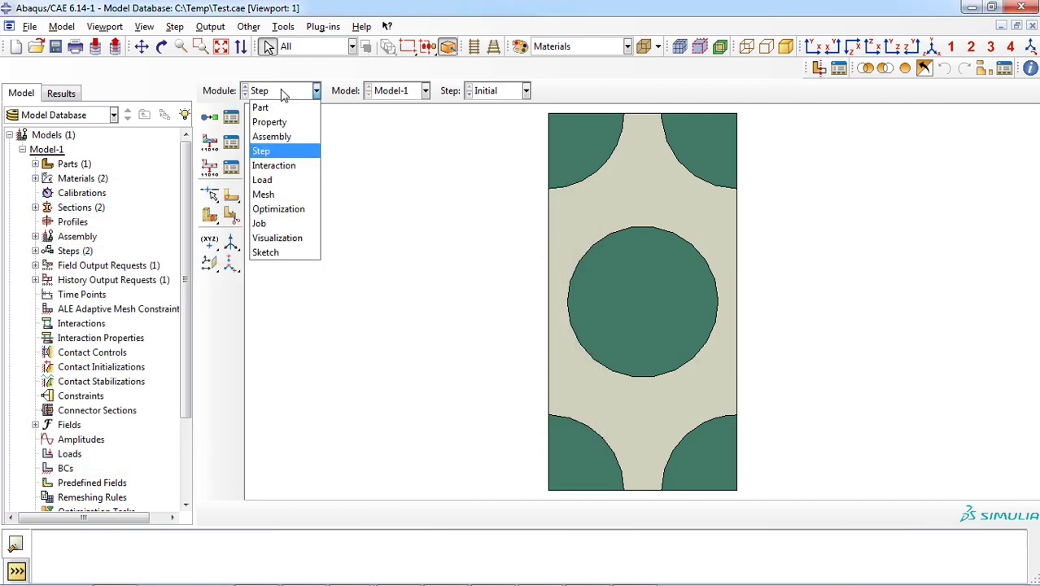
pyautogui.click(282, 180)
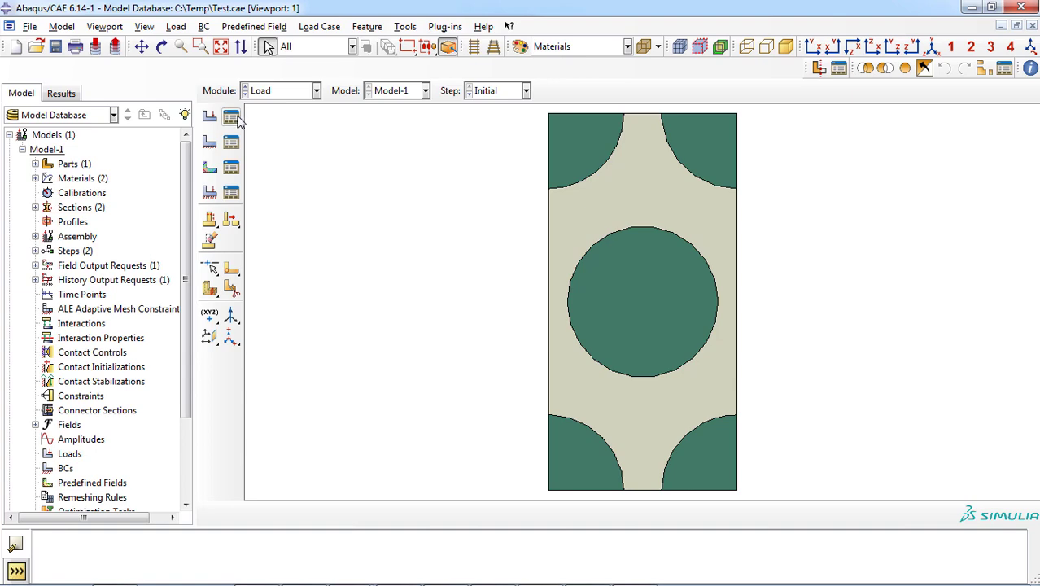
pyautogui.click(231, 141)
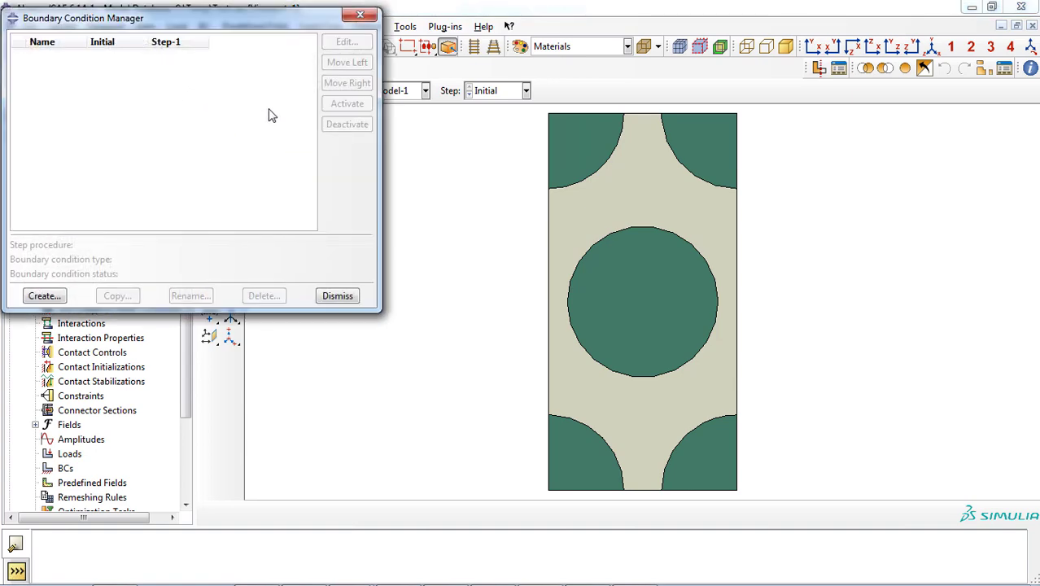
pyautogui.click(360, 14)
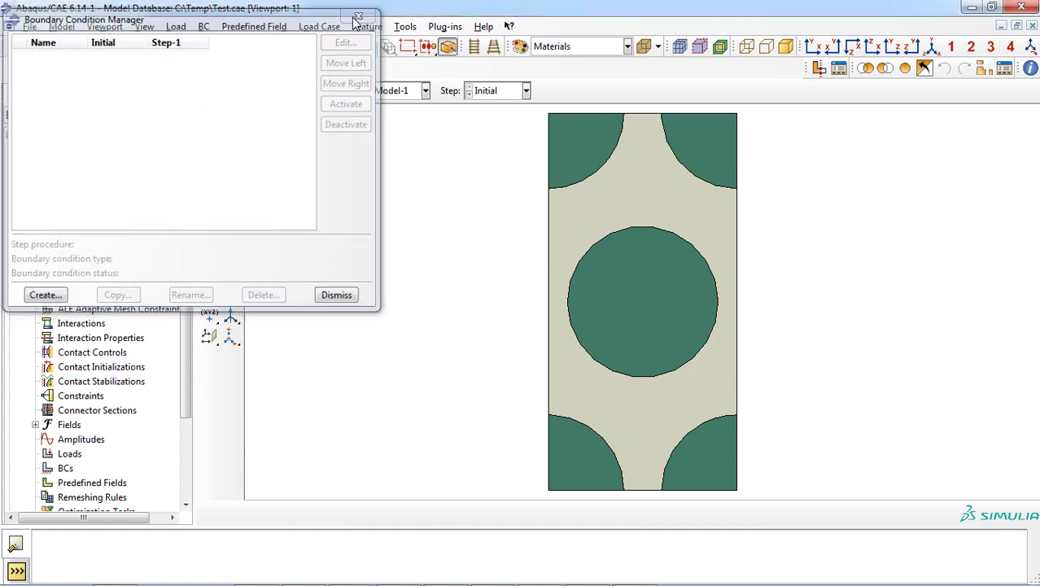
# - Open the EngSoft_PBC2D_V1 plug-in, choose to mesh the part, set the global mesh size to 0.015 and edit the edge mesh size
pyautogui.click(443, 27)
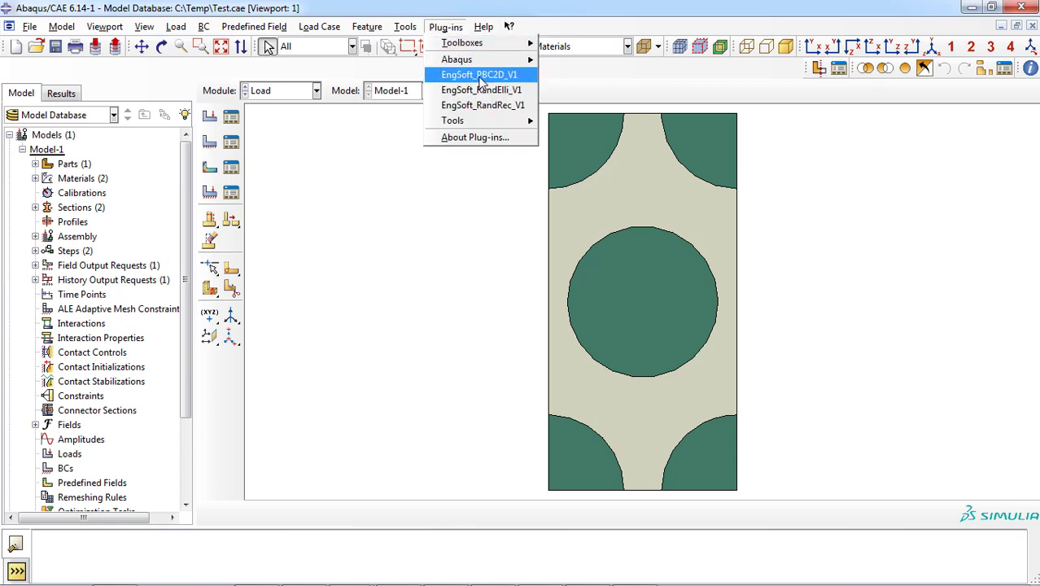
pyautogui.click(516, 75)
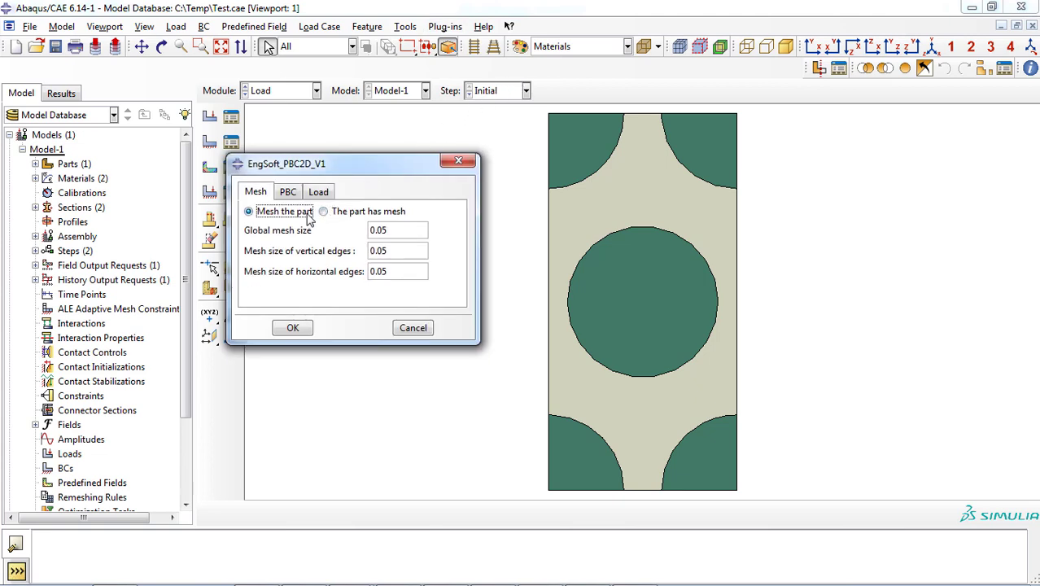
pyautogui.click(256, 200)
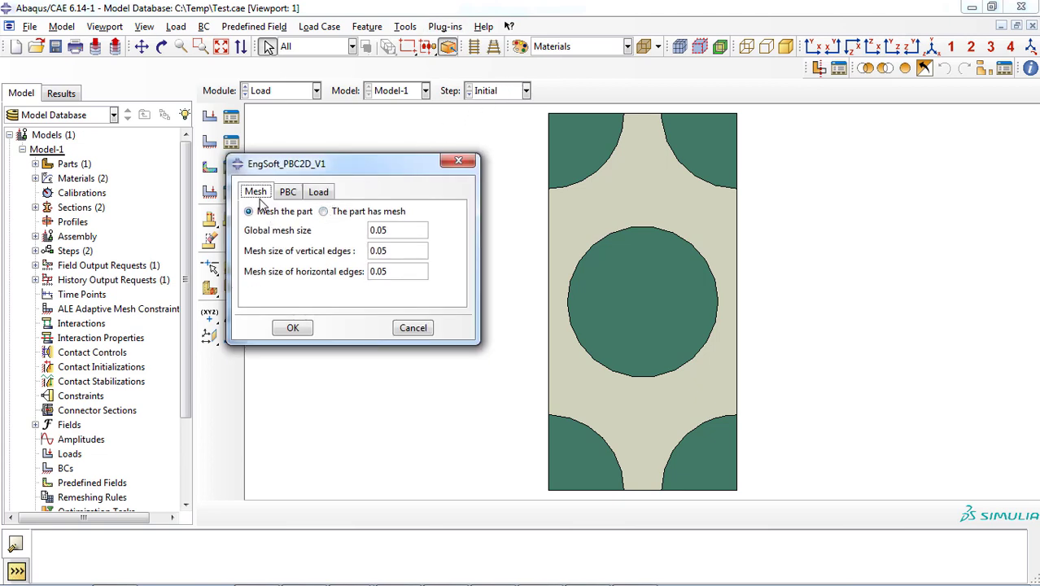
pyautogui.click(350, 213)
pyautogui.click(293, 213)
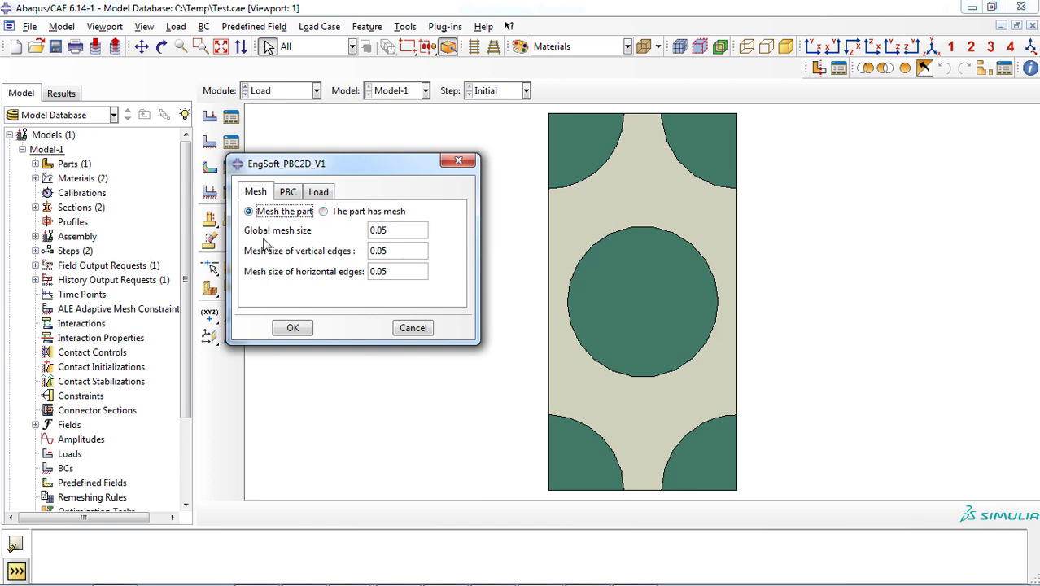
pyautogui.click(387, 231)
pyautogui.write('15')
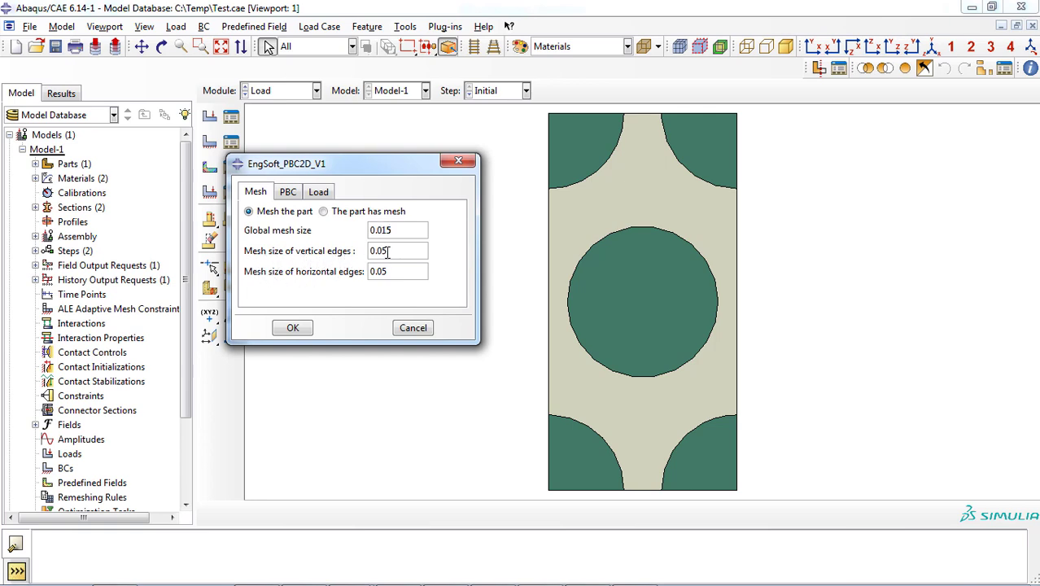
pyautogui.write('5')
# - Choose Model-1 and Part-1 as the target of the plug-in's periodic boundary conditions
pyautogui.click(289, 193)
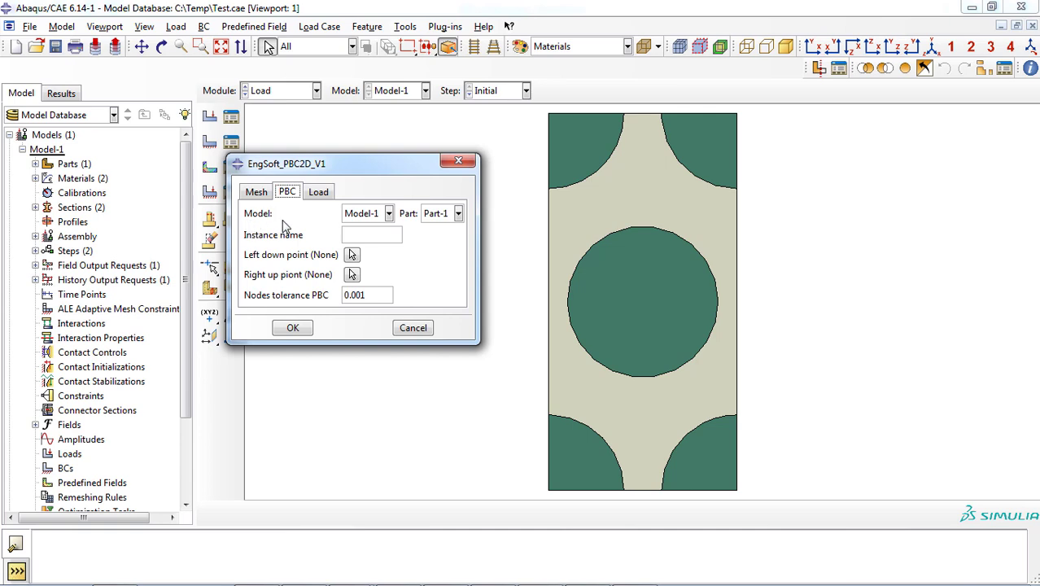
pyautogui.click(388, 213)
pyautogui.click(379, 233)
pyautogui.click(458, 213)
pyautogui.click(446, 232)
# - Look up the part instance's name in the assembly tree and enter Part-1-1 as the plug-in's instance name
pyautogui.click(35, 236)
pyautogui.click(48, 251)
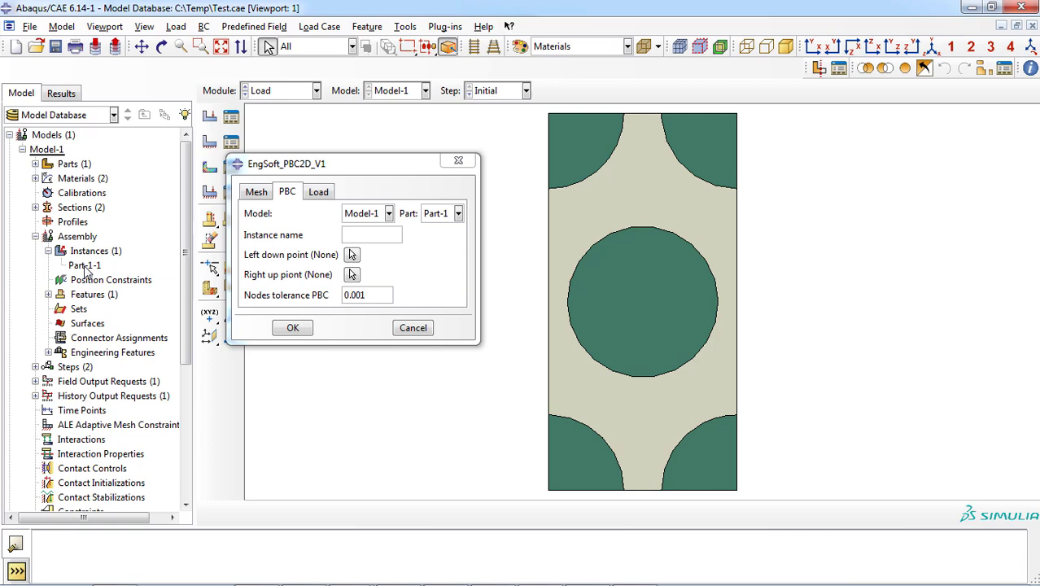
pyautogui.click(84, 265)
pyautogui.click(359, 234)
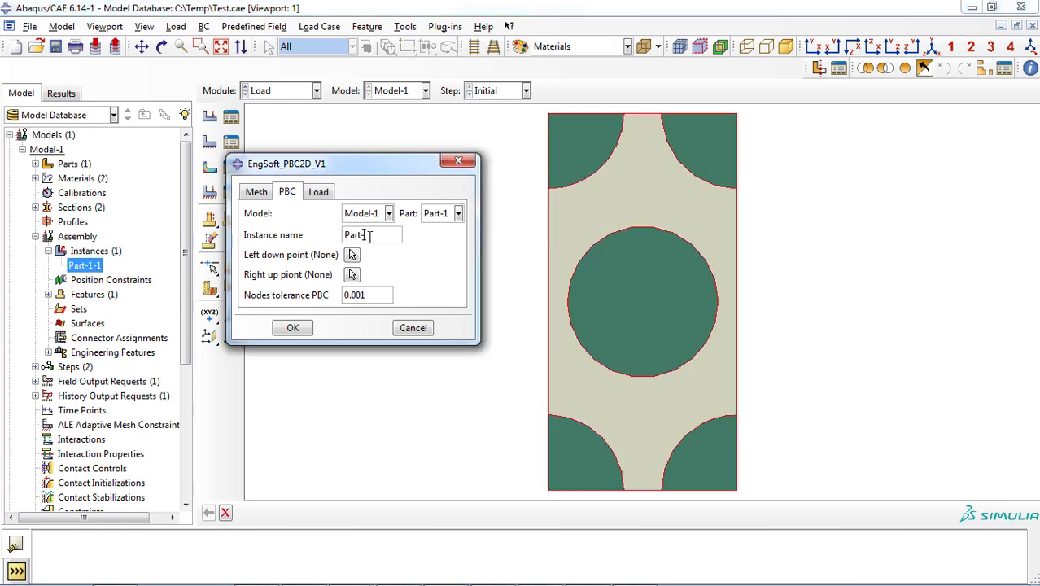
pyautogui.press('Down')
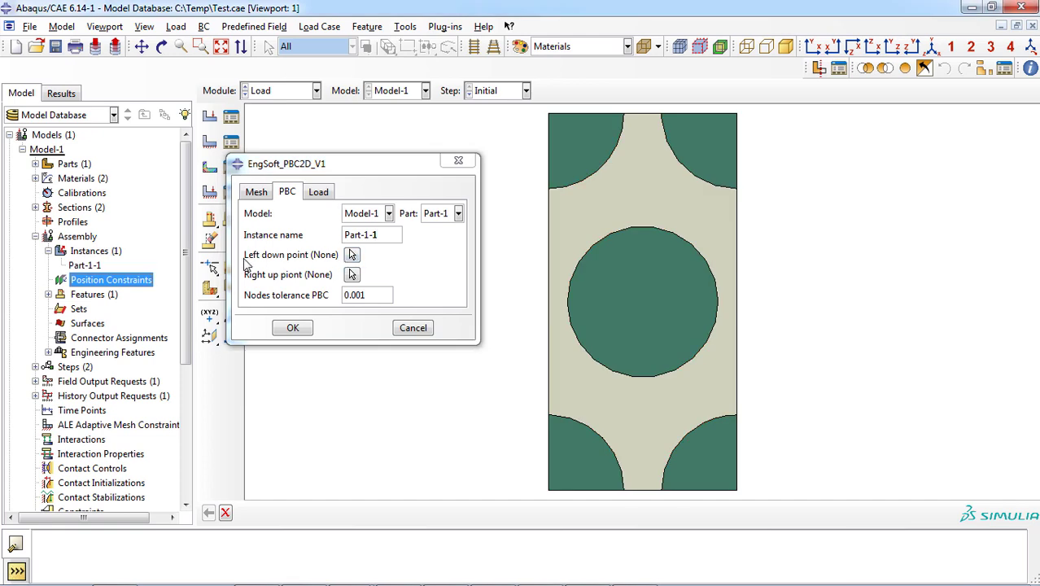
# - Pick the unit cell's lower-left corner as the left down point and its upper-right corner as the right up point
pyautogui.click(352, 255)
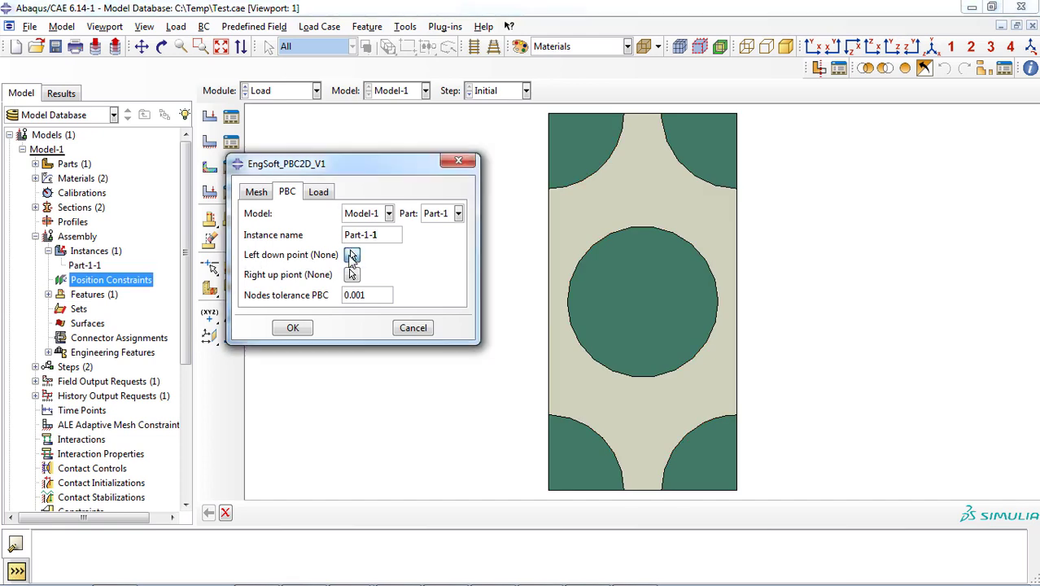
pyautogui.click(552, 497)
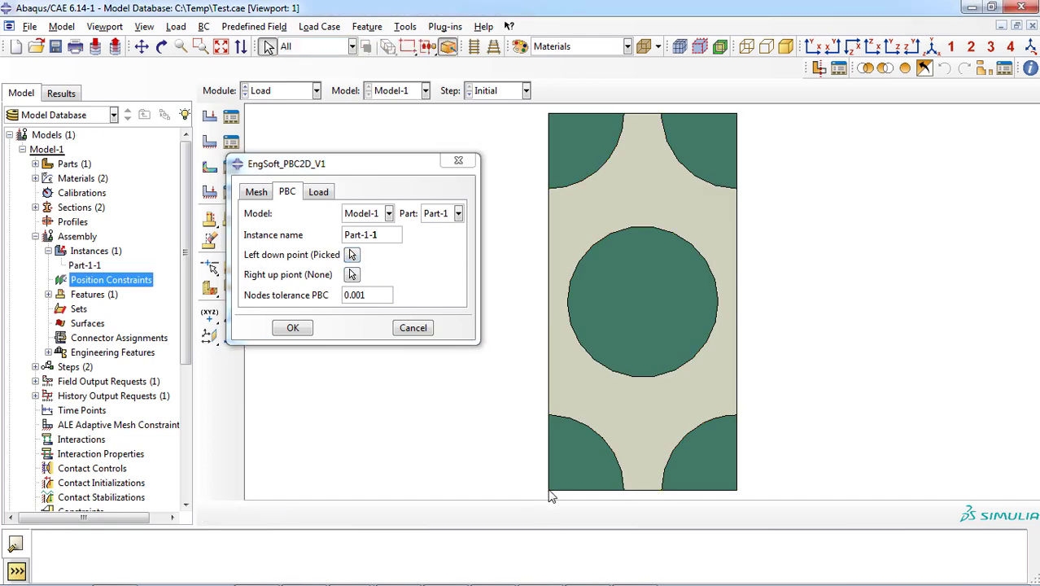
pyautogui.click(352, 274)
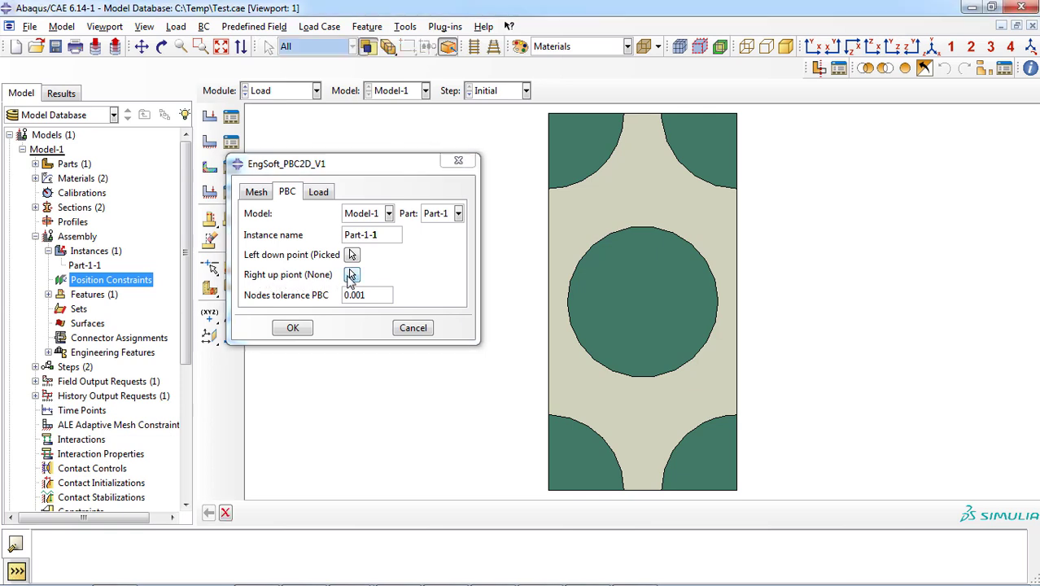
pyautogui.click(738, 116)
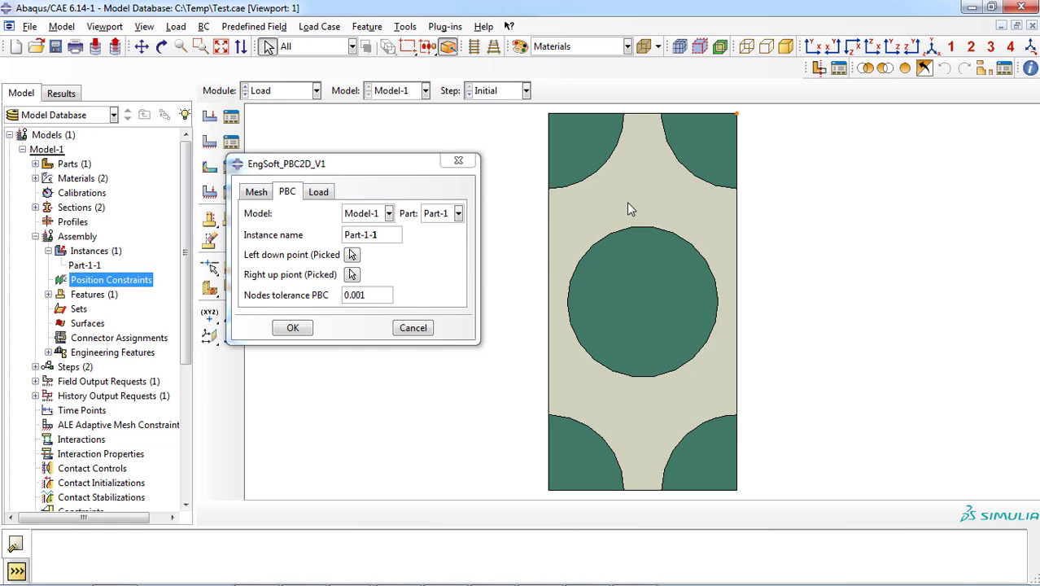
# - Define an Xtension load with strain 0.01 for Model-1 in Step-1 and run the plug-in
pyautogui.click(330, 196)
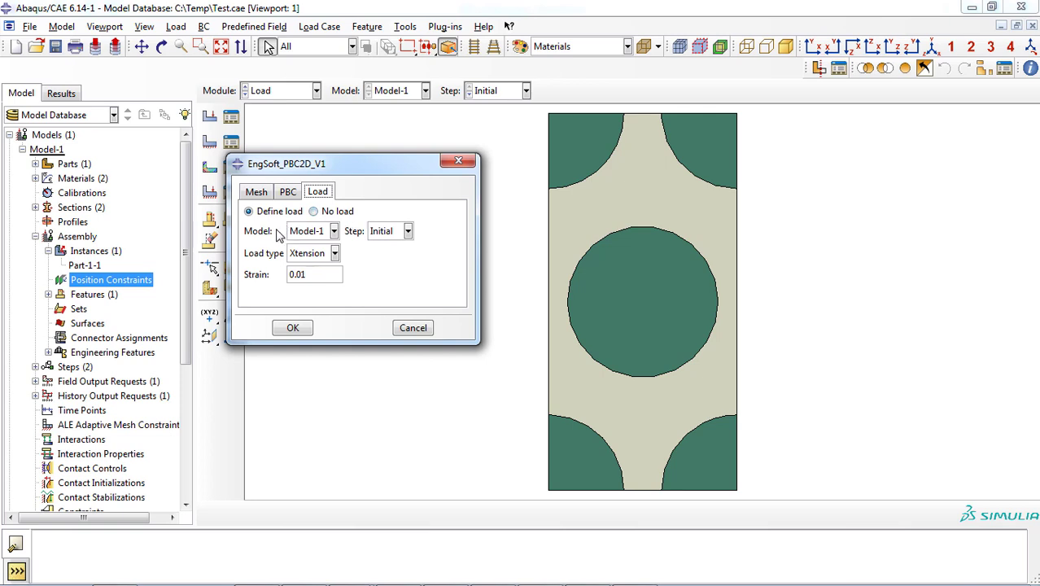
pyautogui.click(334, 231)
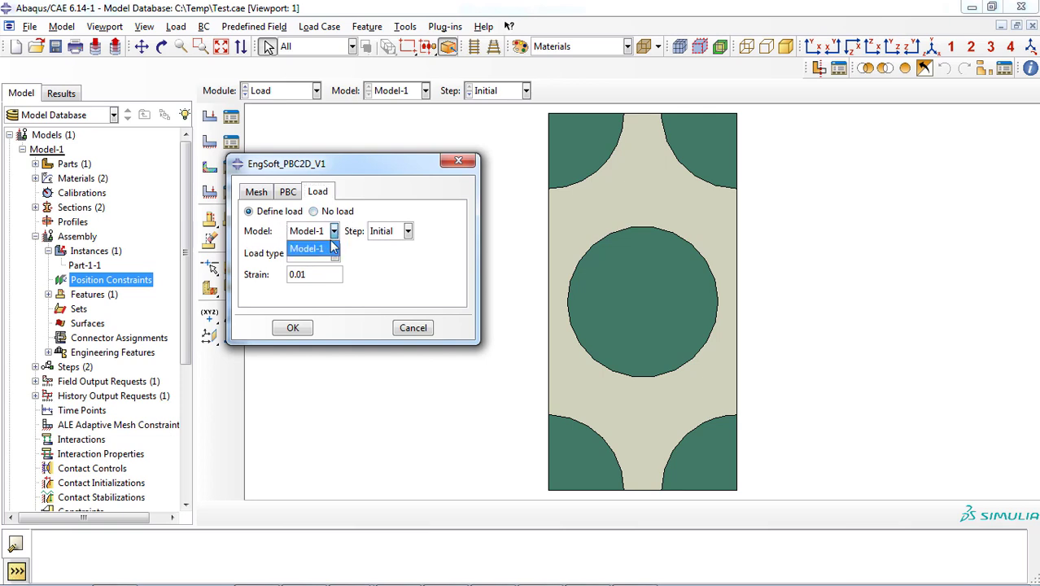
pyautogui.click(326, 248)
pyautogui.click(408, 231)
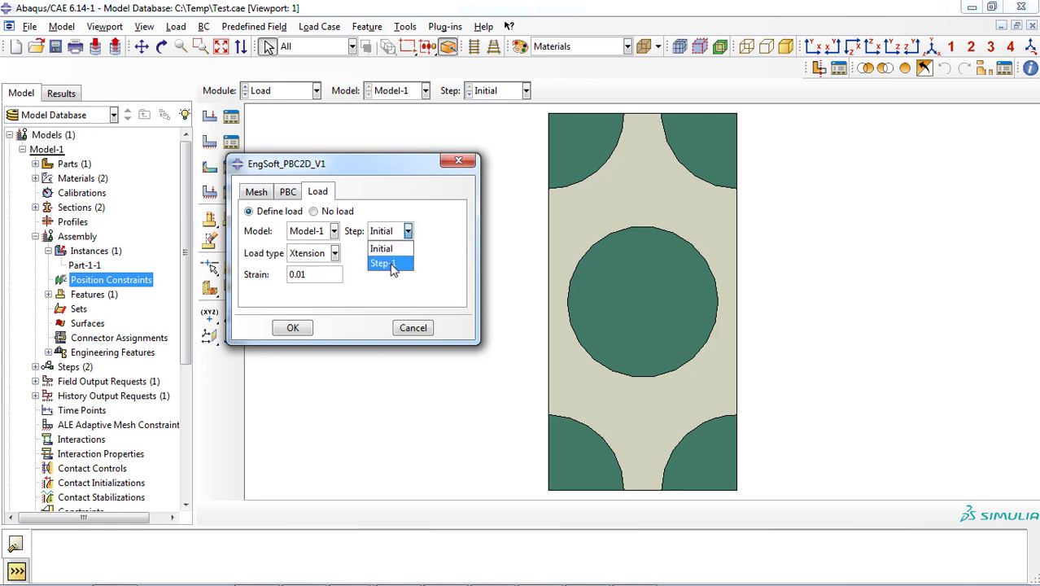
pyautogui.click(392, 266)
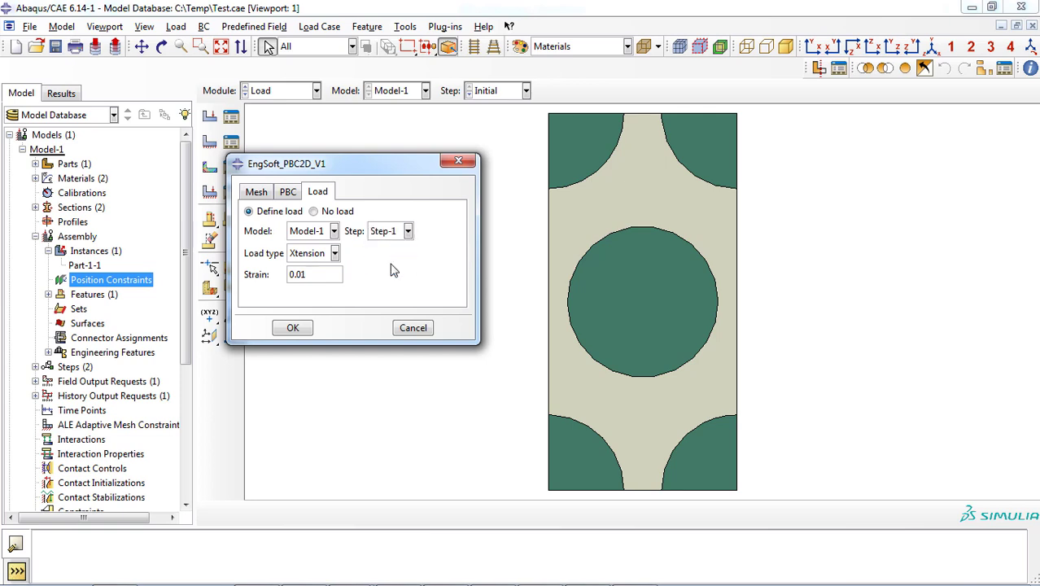
pyautogui.click(333, 254)
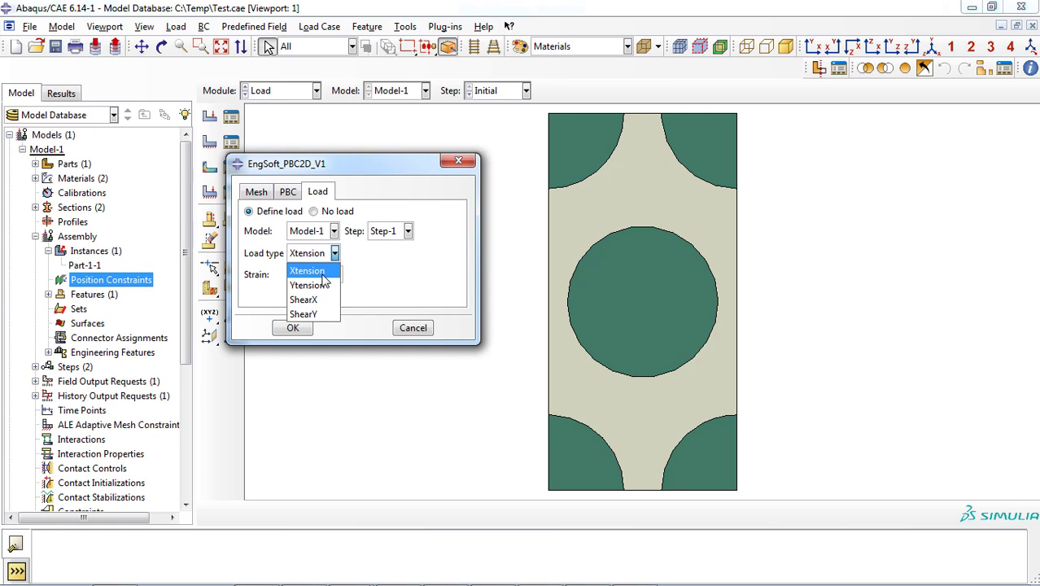
pyautogui.click(323, 277)
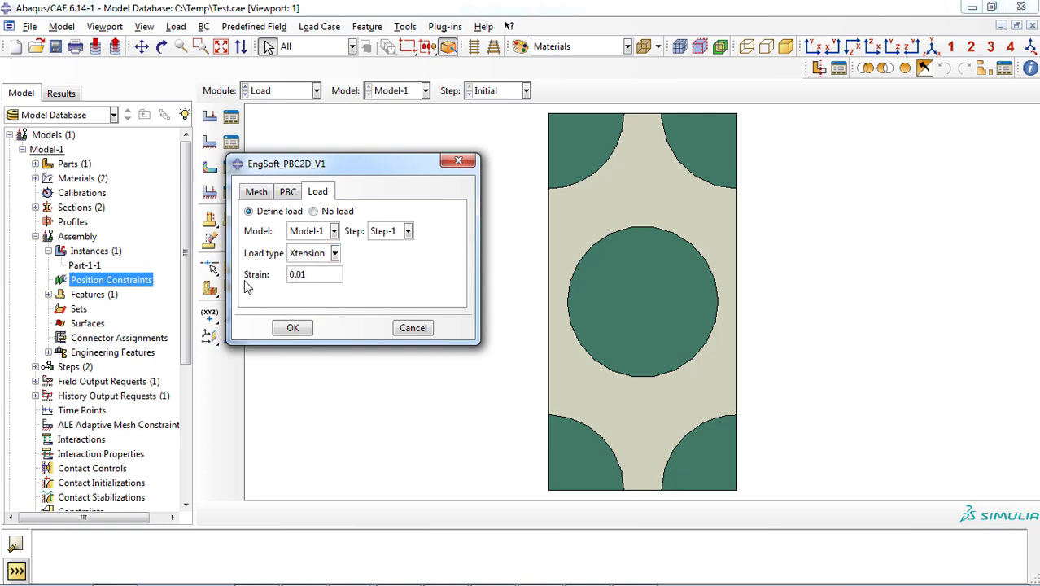
pyautogui.click(294, 328)
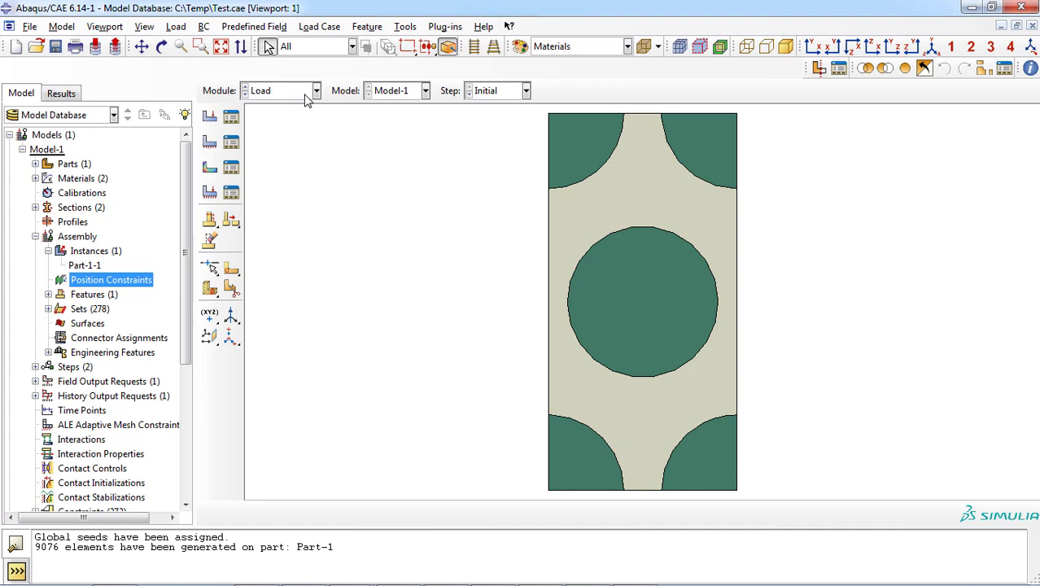
# - Review the boundary conditions that the plug-in created in Step-1
pyautogui.click(232, 142)
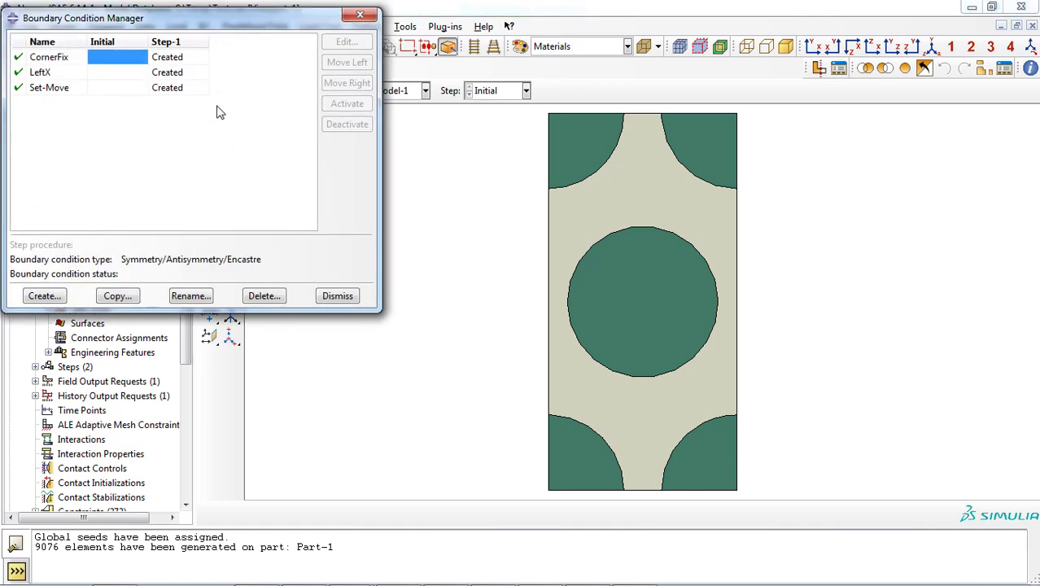
pyautogui.click(187, 86)
pyautogui.click(189, 72)
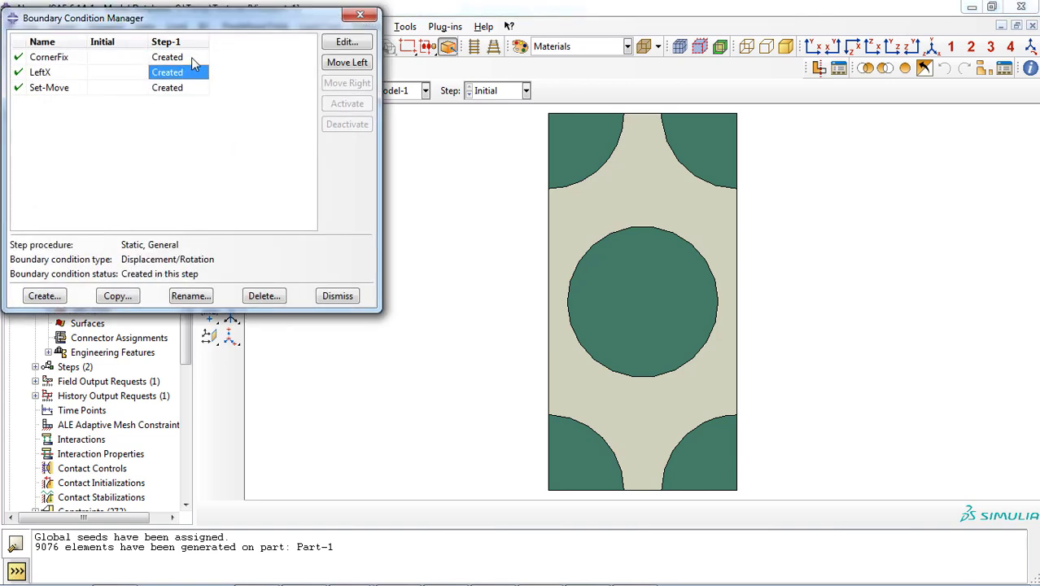
pyautogui.click(359, 15)
# - Review the list of equation constraints in the Interaction module and inspect the mesh in the Mesh module
pyautogui.click(281, 90)
pyautogui.click(281, 166)
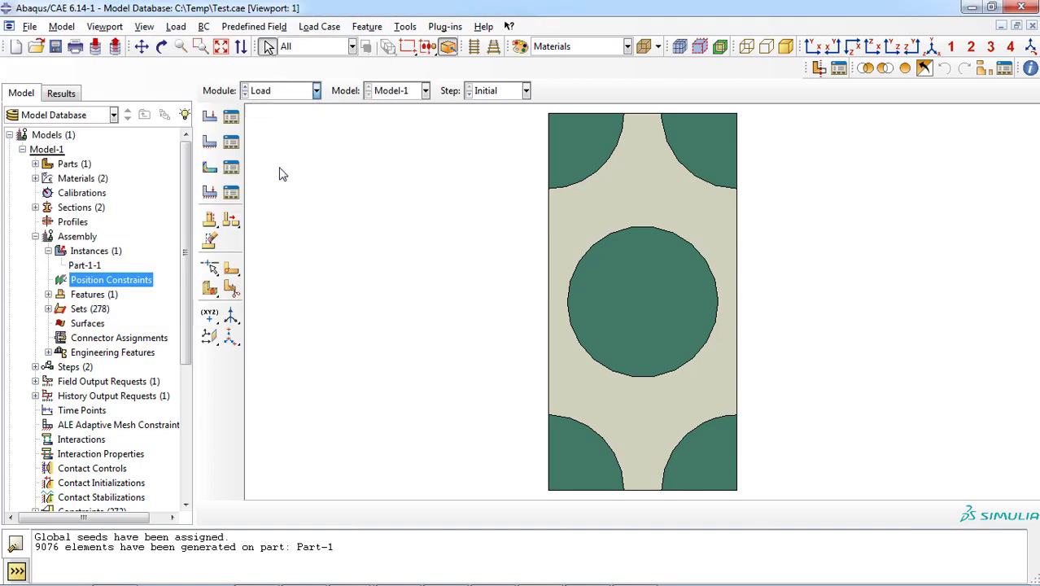
pyautogui.click(232, 168)
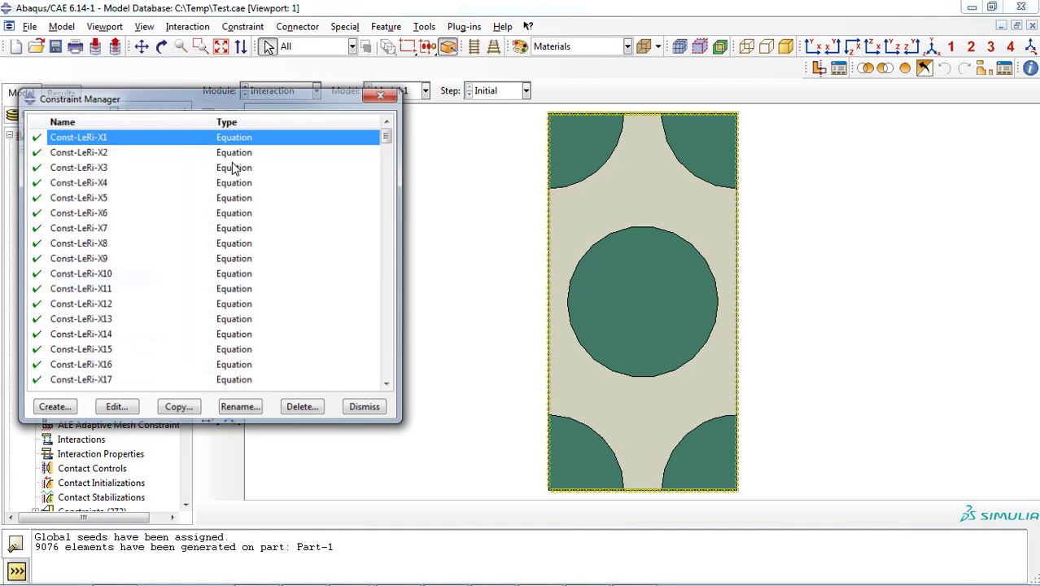
pyautogui.scroll(-3, 273, 173)
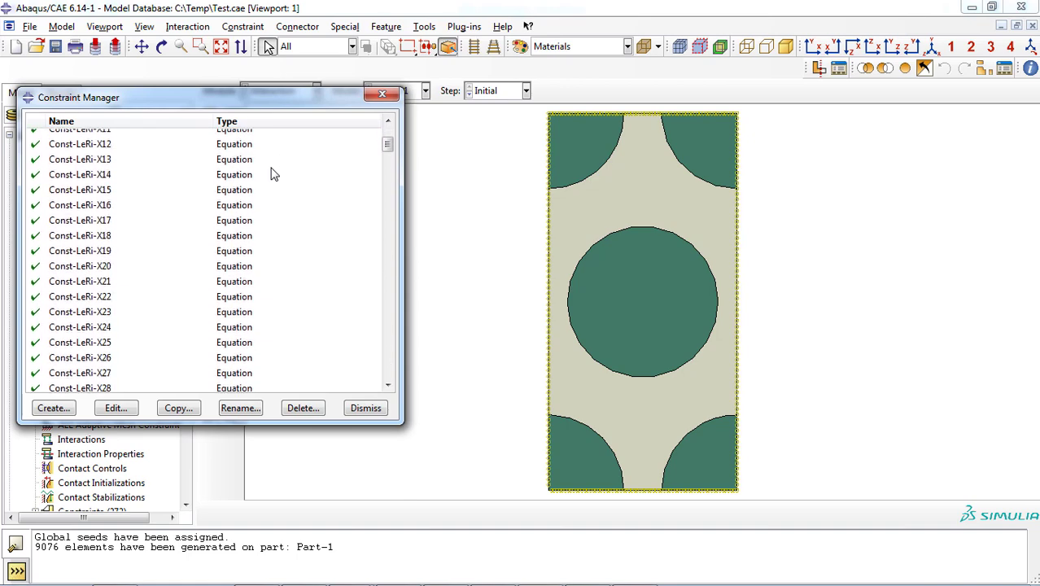
pyautogui.click(382, 93)
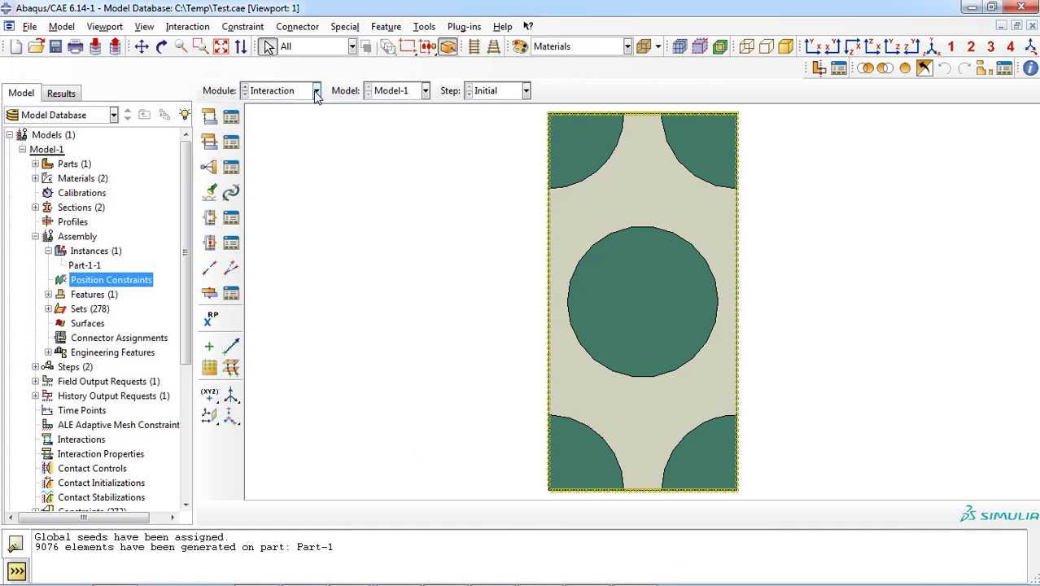
pyautogui.click(316, 92)
pyautogui.click(281, 186)
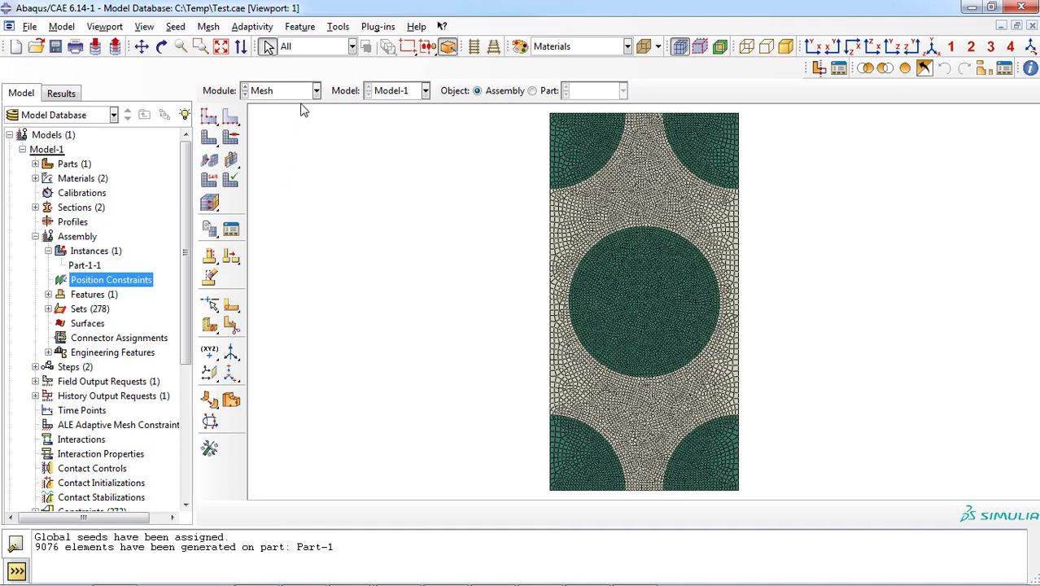
# - Create a full-analysis job named Xten for Model-1 and submit it
pyautogui.click(316, 91)
pyautogui.click(282, 226)
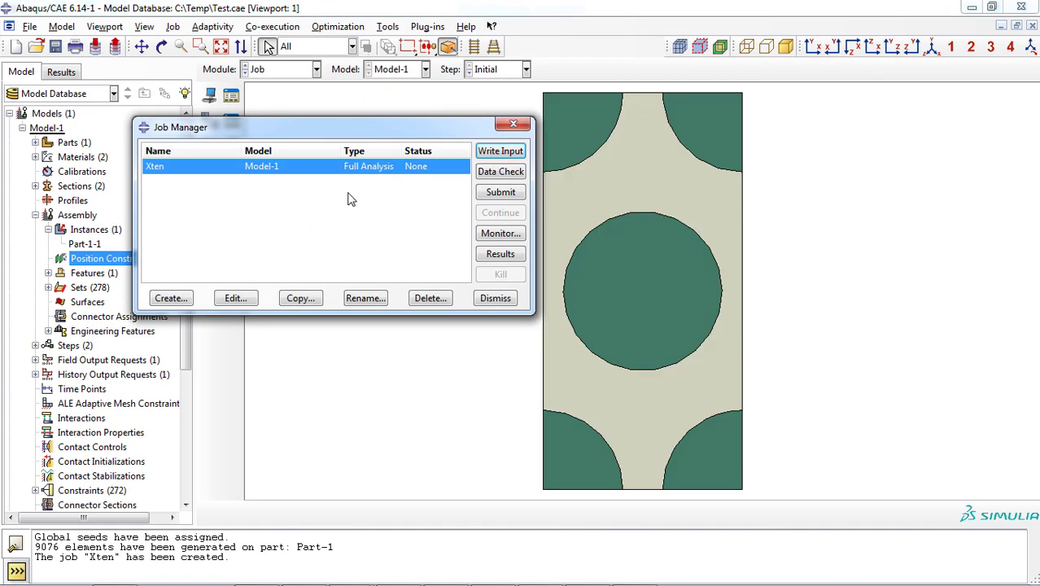
pyautogui.click(501, 192)
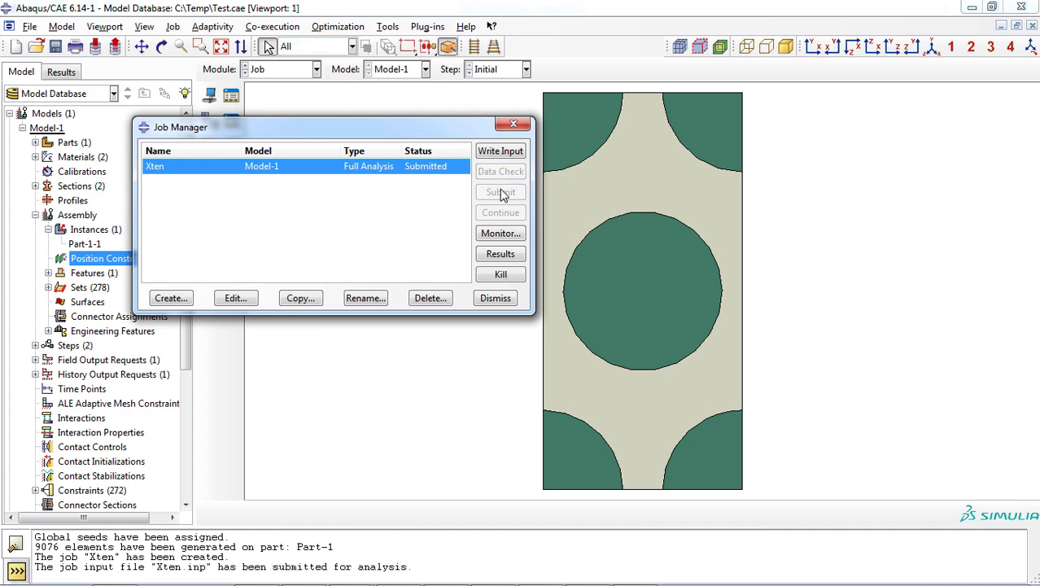
# - Display the Mises stress contours on the deformed shape for the Xten job results, and do the same for ShearX.odb
pyautogui.click(500, 255)
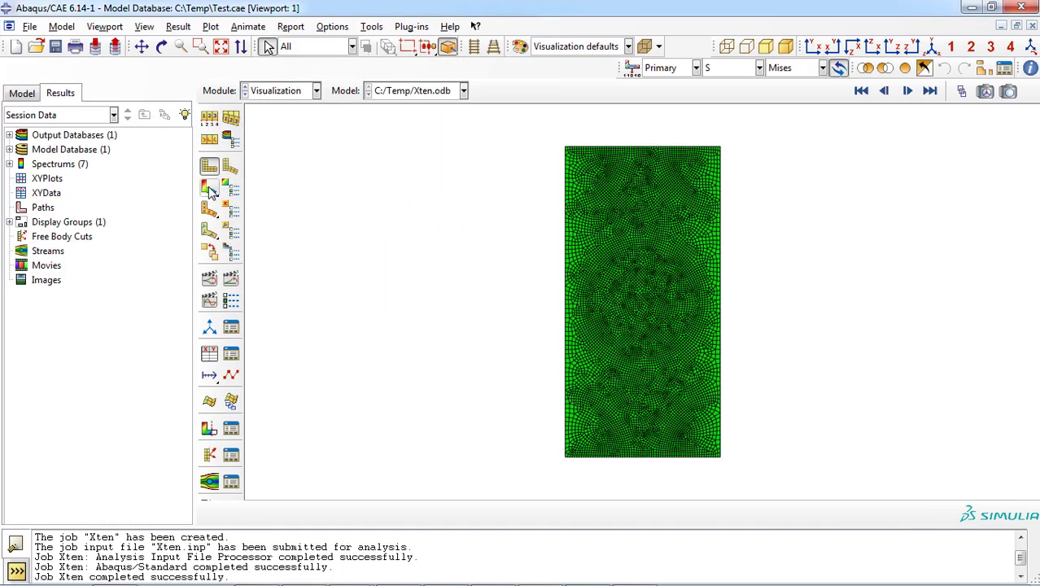
pyautogui.click(210, 189)
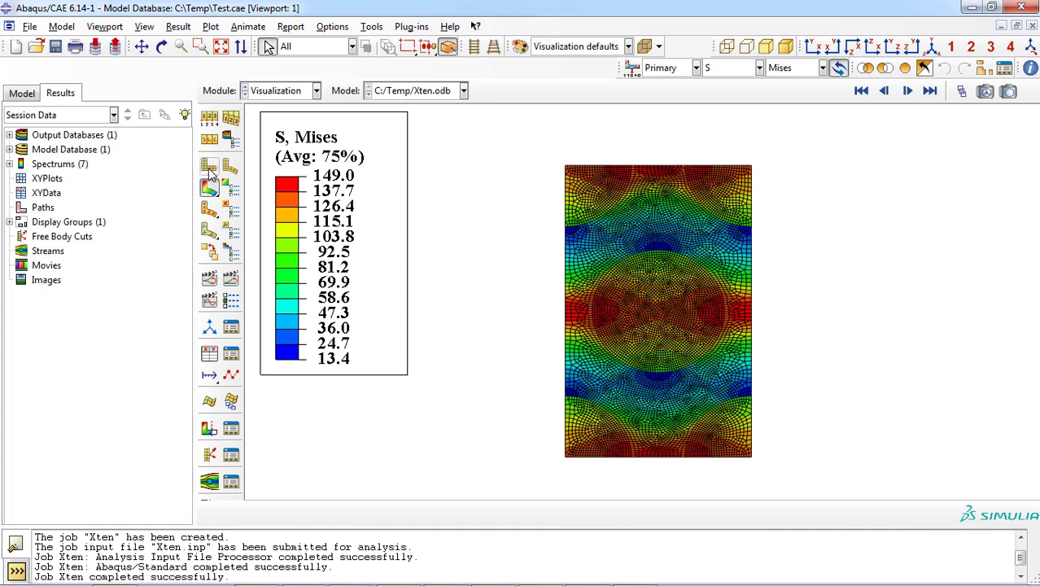
pyautogui.click(471, 91)
pyautogui.click(462, 109)
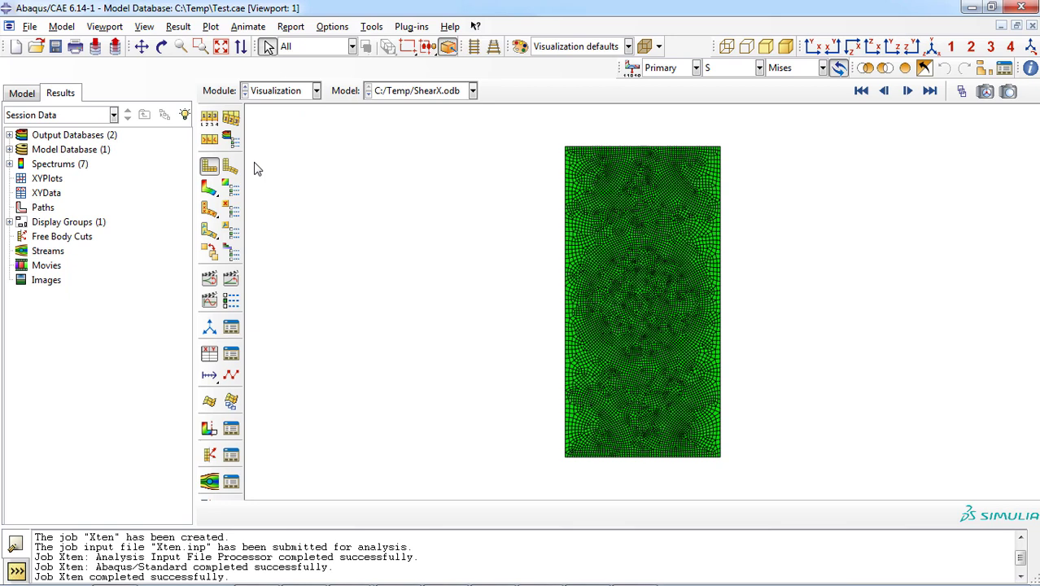
pyautogui.click(210, 189)
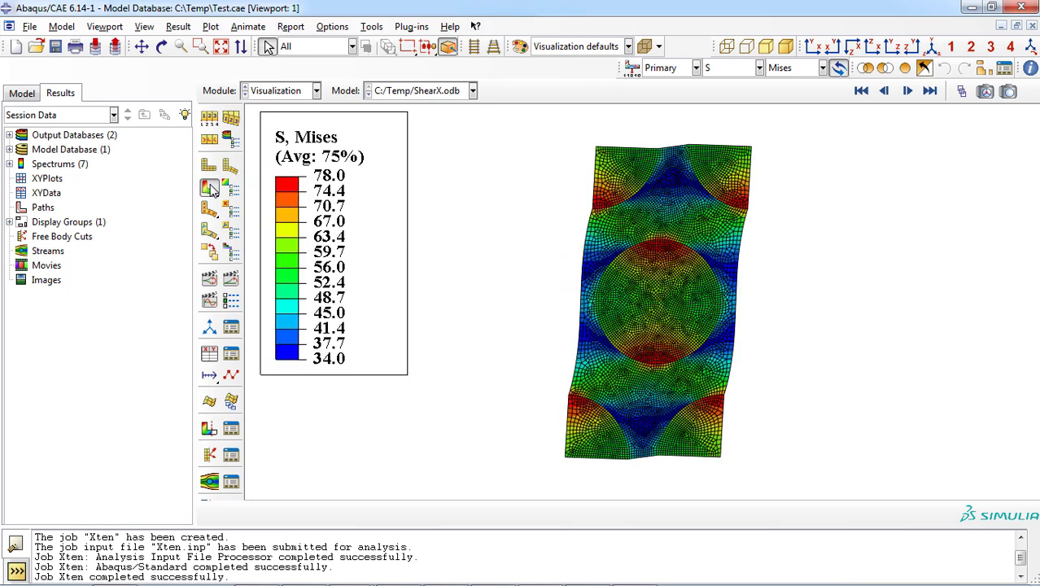